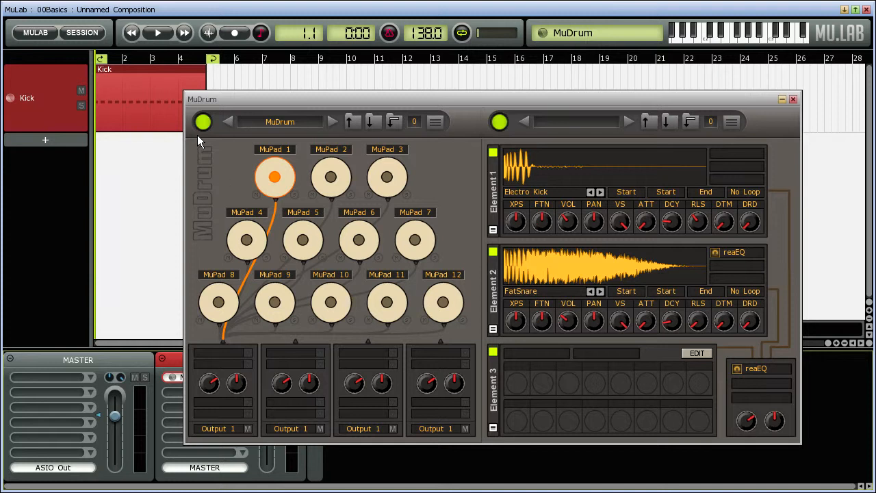
Step: Play the kick pattern briefly, stop it and return the playback position to the start
{"action": "left_click", "coordinate": [156, 33]}
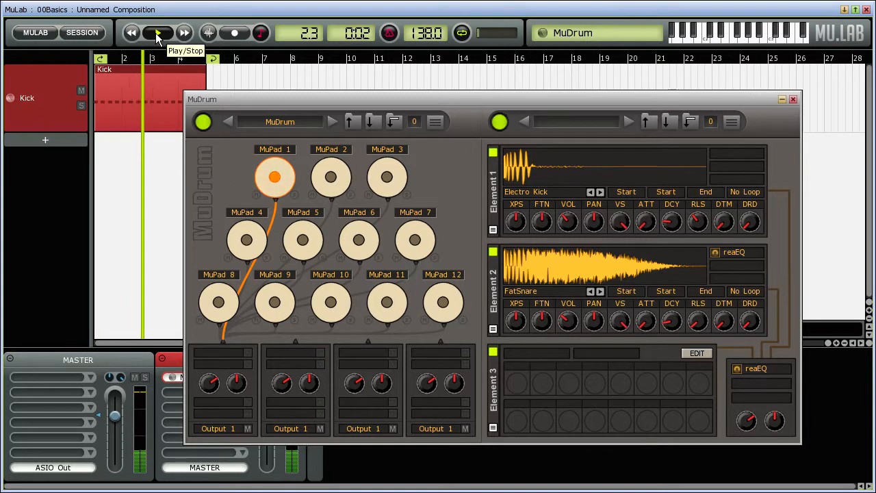
{"action": "left_click", "coordinate": [157, 34]}
{"action": "left_click", "coordinate": [134, 34]}
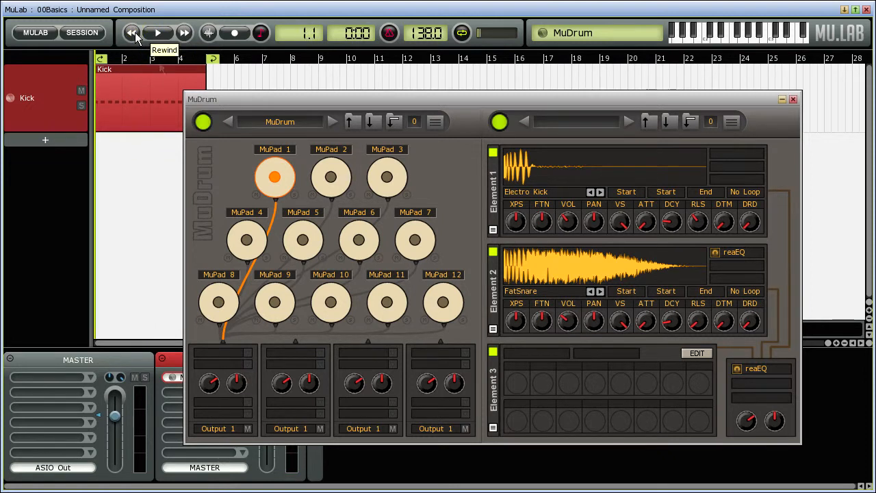
Step: Insert the factory Compressor amplifier effect after reaEQ in MuPad 1's output effects and open it
{"action": "left_click", "coordinate": [758, 382]}
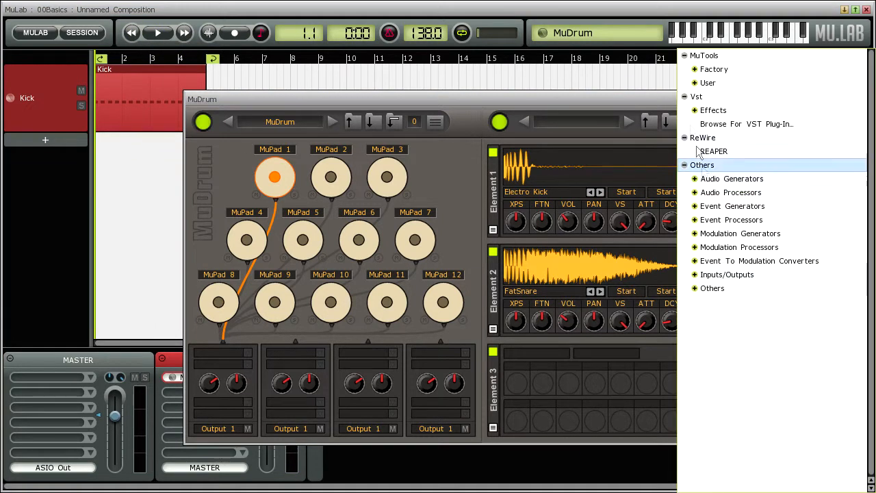
{"action": "left_click", "coordinate": [695, 69]}
{"action": "left_click", "coordinate": [705, 83]}
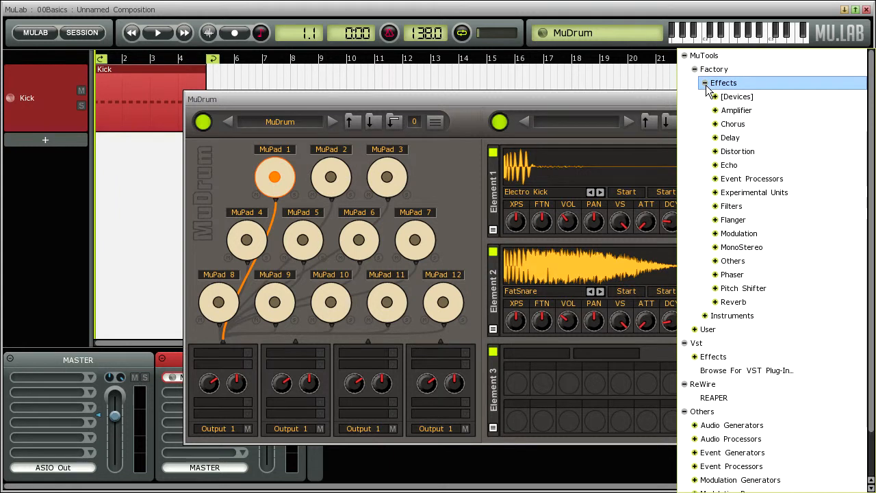
{"action": "left_click", "coordinate": [715, 111]}
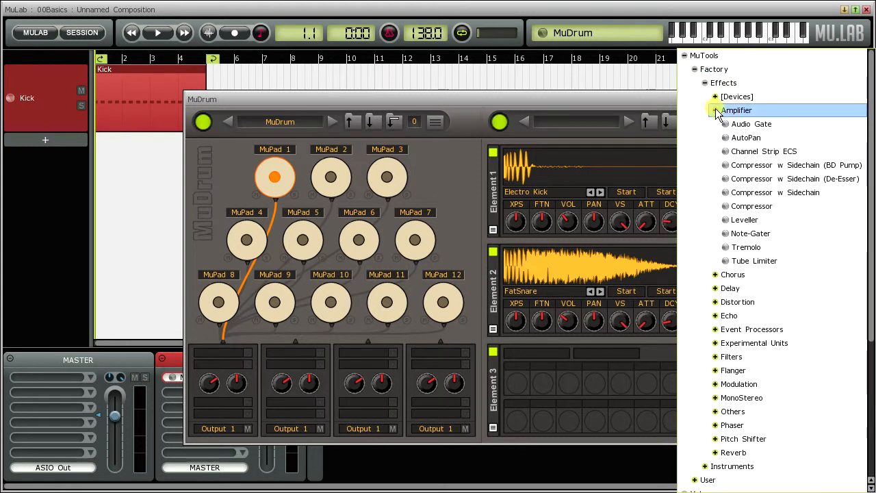
{"action": "left_click", "coordinate": [760, 207]}
{"action": "left_click", "coordinate": [760, 383]}
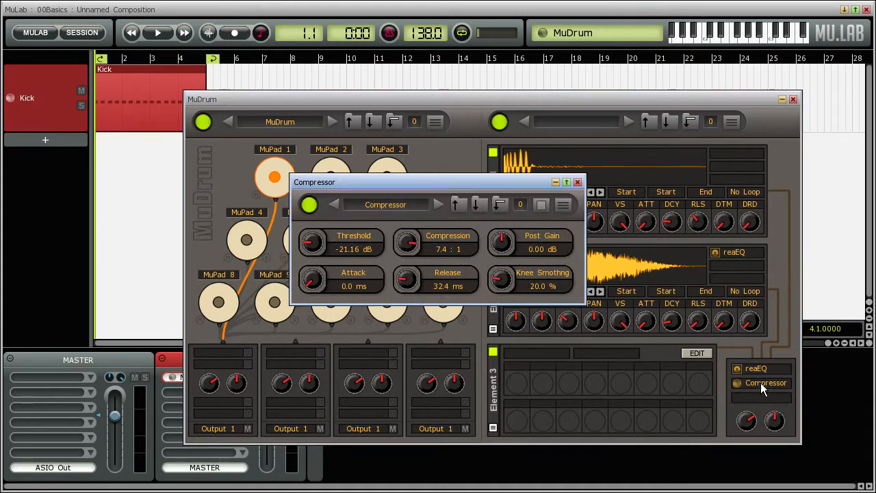
Step: Set the compressor to -6.06 dB threshold, 2.5 : 1 compression, 18.0 ms attack, 70.2 ms release and 0.0 % knee smoothing
{"action": "left_click_drag", "start_coordinate": [406, 252], "coordinate": [409, 284]}
{"action": "left_click_drag", "start_coordinate": [314, 244], "coordinate": [374, 317]}
{"action": "left_click_drag", "start_coordinate": [315, 284], "coordinate": [313, 253]}
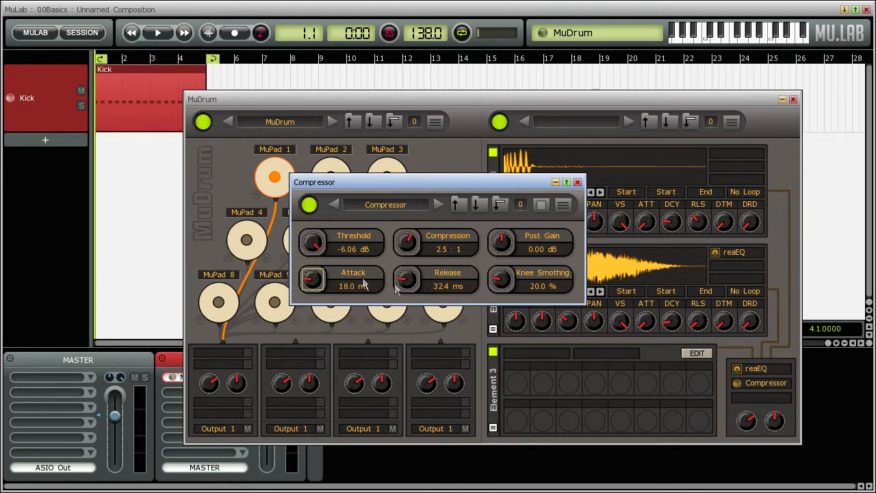
{"action": "left_click_drag", "start_coordinate": [408, 284], "coordinate": [404, 269]}
{"action": "left_click_drag", "start_coordinate": [502, 294], "coordinate": [506, 326]}
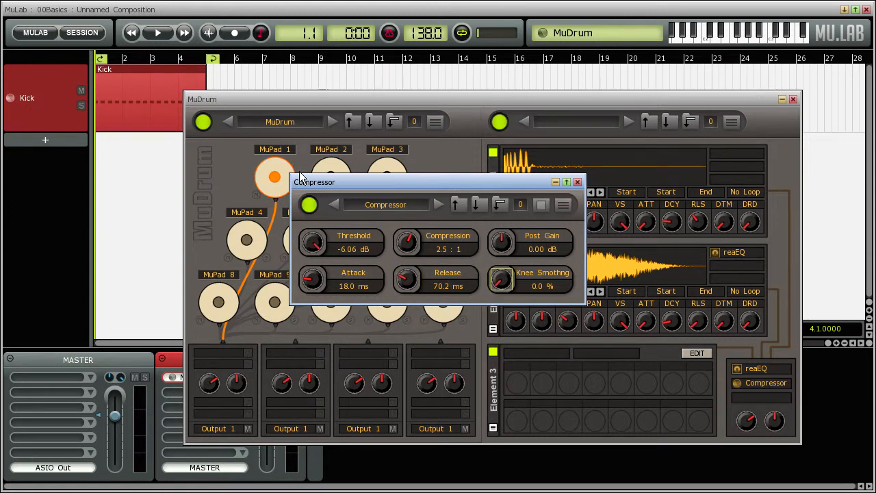
Step: Start looped playback of the kick and lower the compressor's threshold to about -13 dB
{"action": "left_click", "coordinate": [154, 31]}
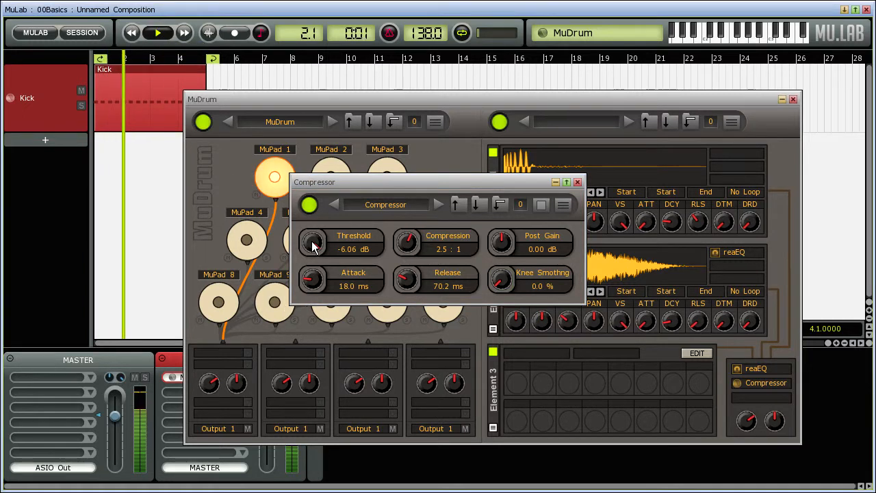
{"action": "left_click_drag", "start_coordinate": [310, 244], "coordinate": [315, 323]}
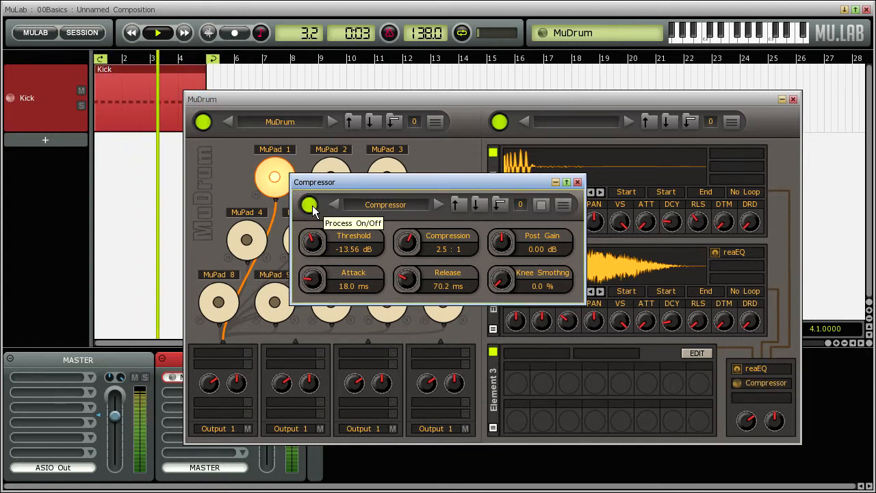
{"action": "scroll", "coordinate": [313, 248], "scroll_direction": "up", "scroll_amount": 1}
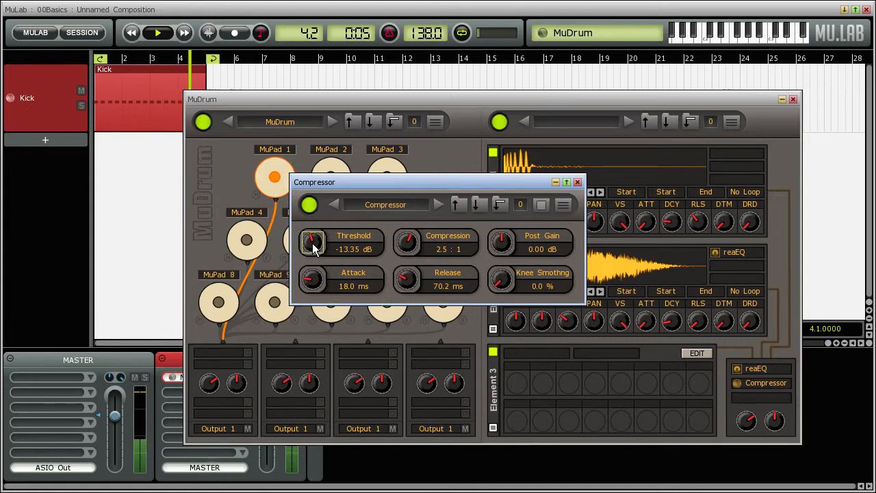
Step: Compare the kick with the compressor bypassed and active, ending with playback rewound and the compressor window closed
{"action": "left_click", "coordinate": [312, 207]}
{"action": "left_click", "coordinate": [311, 206]}
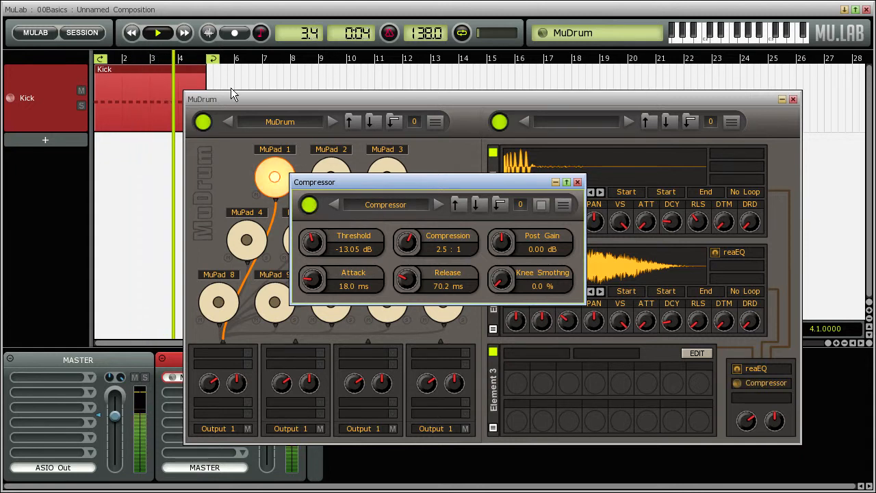
{"action": "left_click", "coordinate": [133, 36]}
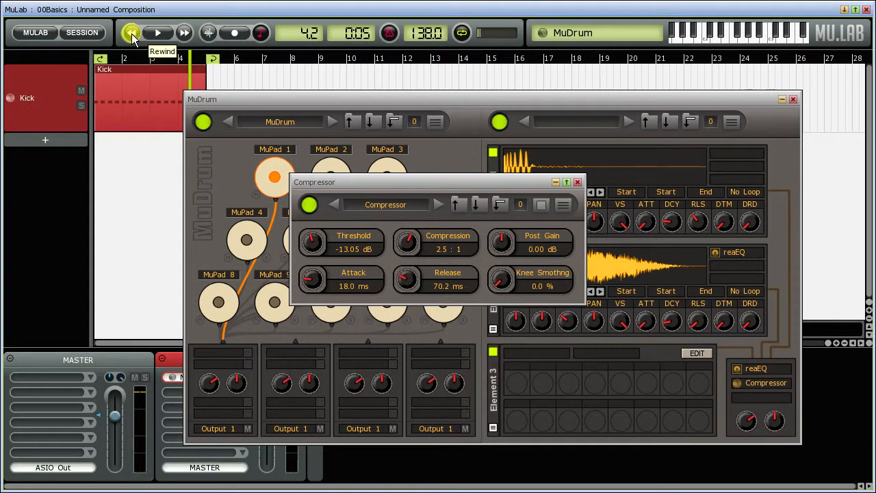
{"action": "left_click", "coordinate": [578, 182]}
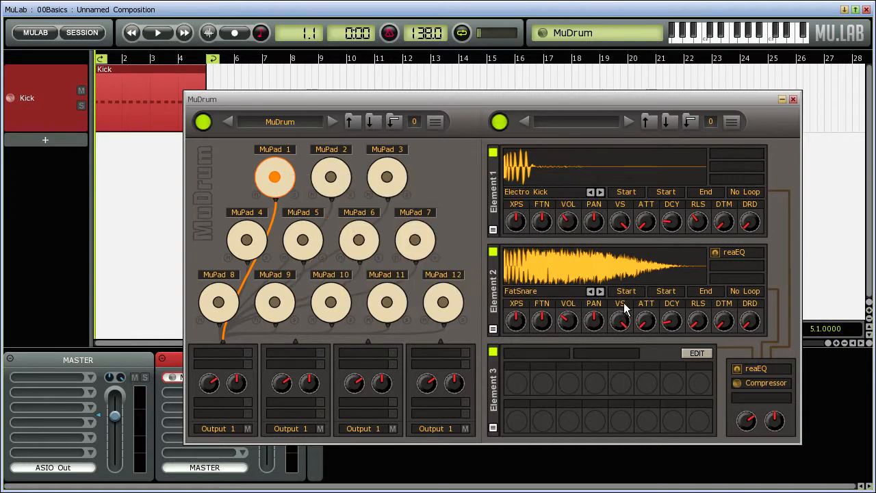
Step: Insert the factory Basic Effect device in the free effect slot below MuPad 1's Compressor
{"action": "left_click", "coordinate": [758, 399]}
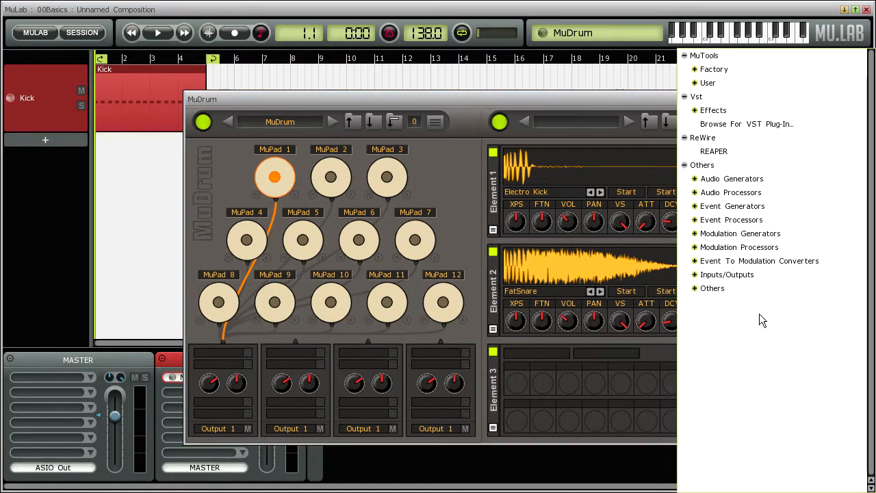
{"action": "left_click", "coordinate": [695, 70]}
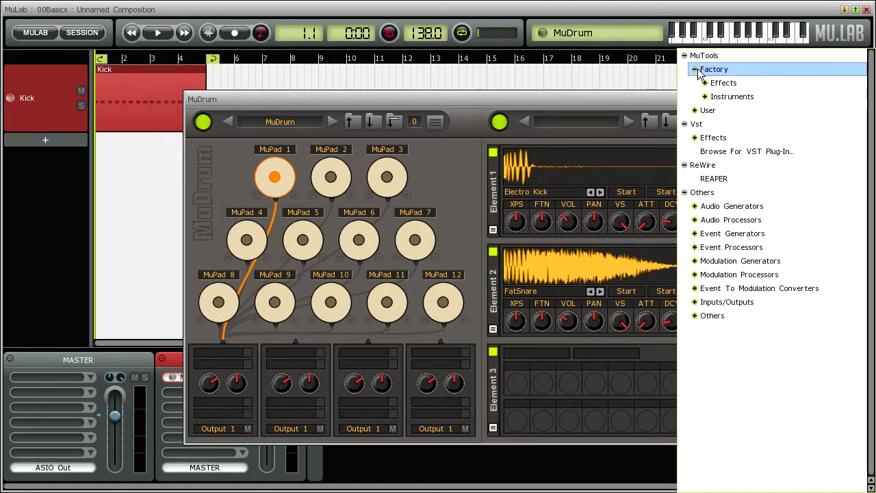
{"action": "left_click", "coordinate": [705, 82]}
{"action": "left_click", "coordinate": [705, 83]}
{"action": "left_click", "coordinate": [716, 97]}
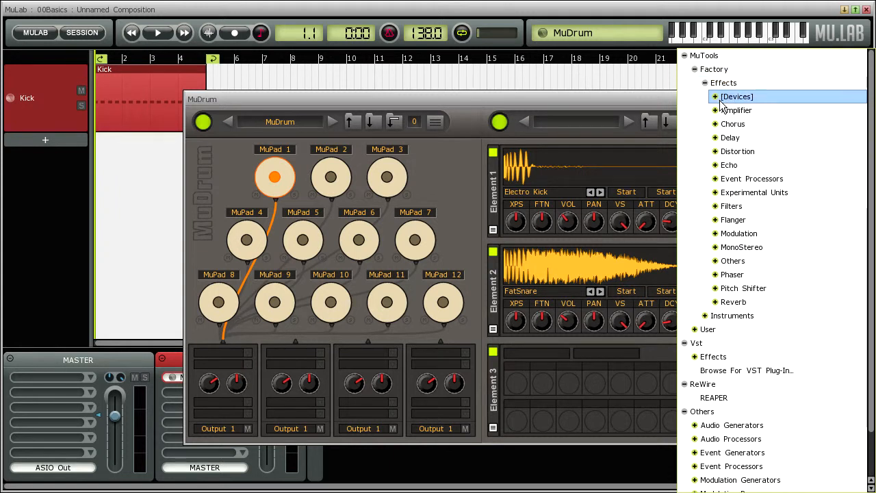
{"action": "left_click", "coordinate": [715, 97]}
{"action": "left_click", "coordinate": [747, 111]}
{"action": "left_click", "coordinate": [747, 110]}
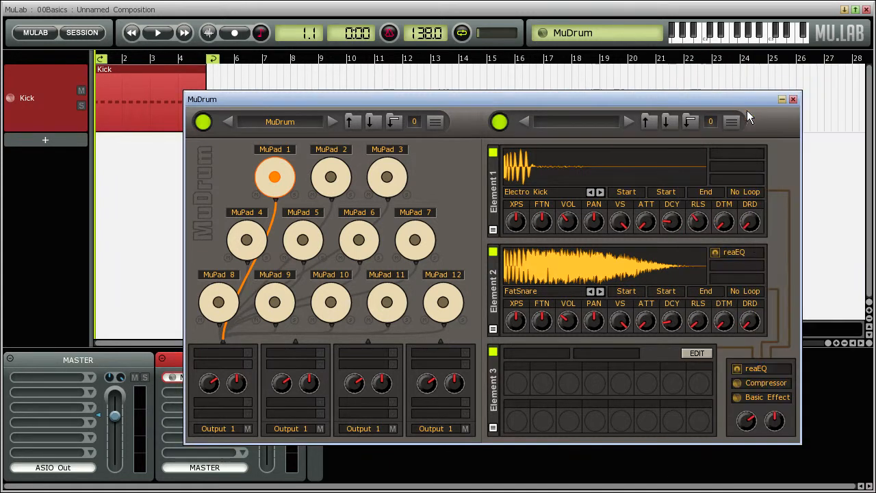
Step: Open the Basic Effect's modular editor and delete its event input and event output modules
{"action": "left_click", "coordinate": [766, 403]}
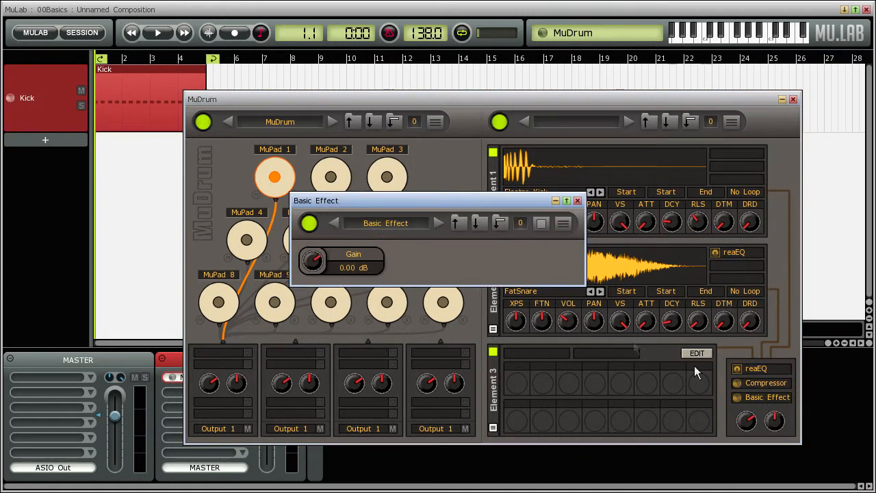
{"action": "left_click_drag", "start_coordinate": [465, 196], "coordinate": [243, 110]}
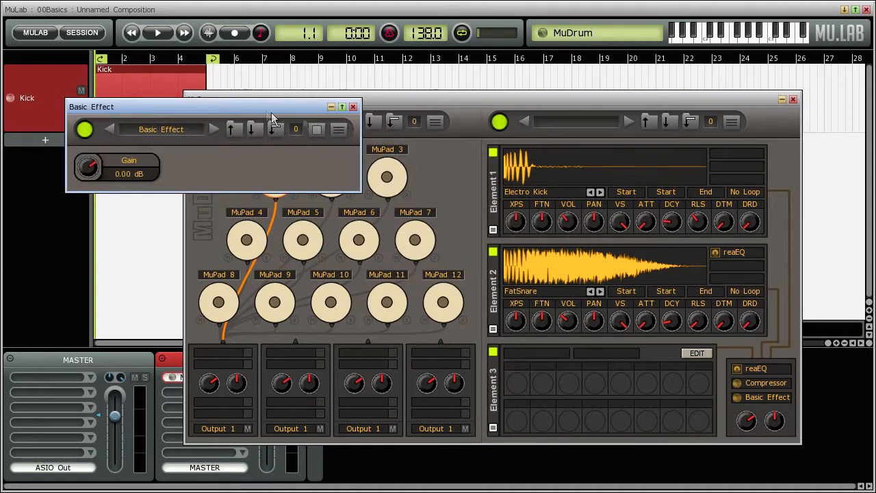
{"action": "left_click", "coordinate": [317, 129]}
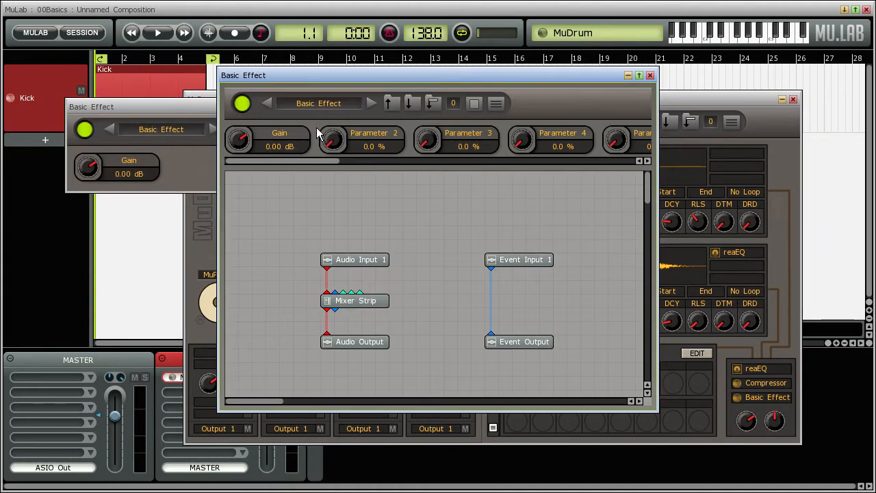
{"action": "right_click", "coordinate": [523, 263]}
{"action": "left_click", "coordinate": [590, 296]}
{"action": "left_click", "coordinate": [396, 260]}
{"action": "right_click", "coordinate": [520, 342]}
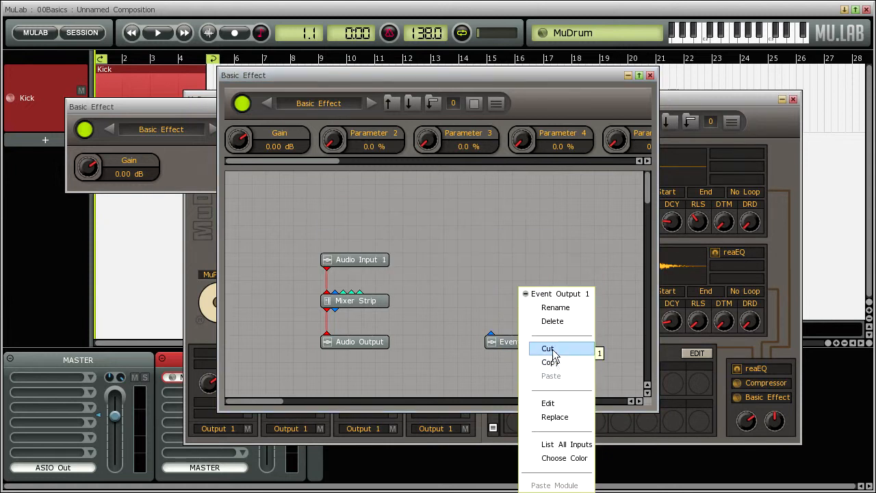
{"action": "left_click", "coordinate": [547, 321]}
{"action": "left_click", "coordinate": [396, 263]}
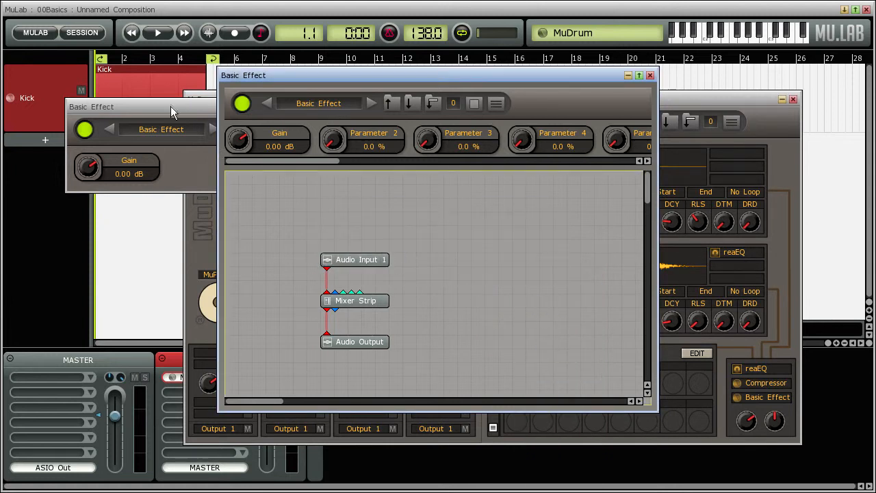
Step: Close the Basic Effect's front panel, space Audio Input 1 and Audio Output far apart vertically, and delete the Mixer Strip between them
{"action": "left_click", "coordinate": [170, 106]}
{"action": "left_click", "coordinate": [353, 107]}
{"action": "left_click_drag", "start_coordinate": [362, 264], "coordinate": [442, 208]}
{"action": "left_click_drag", "start_coordinate": [361, 341], "coordinate": [446, 371]}
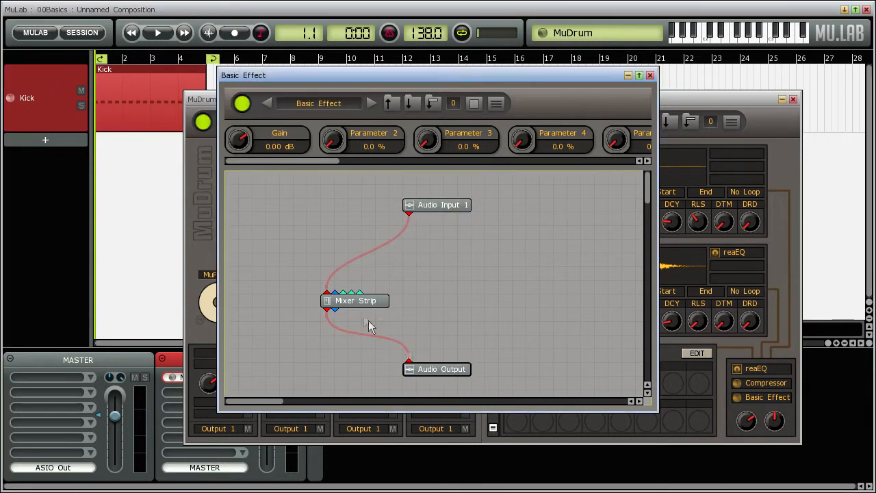
{"action": "right_click", "coordinate": [359, 301]}
{"action": "left_click", "coordinate": [390, 280]}
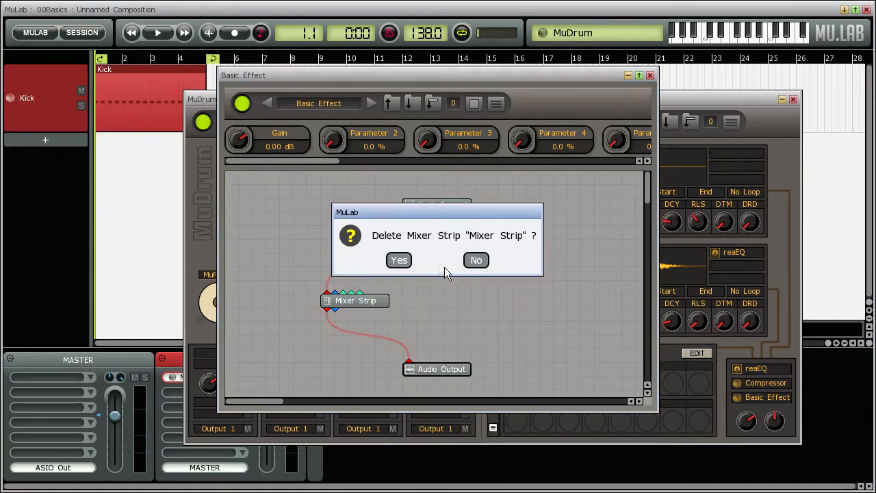
{"action": "left_click", "coordinate": [404, 261]}
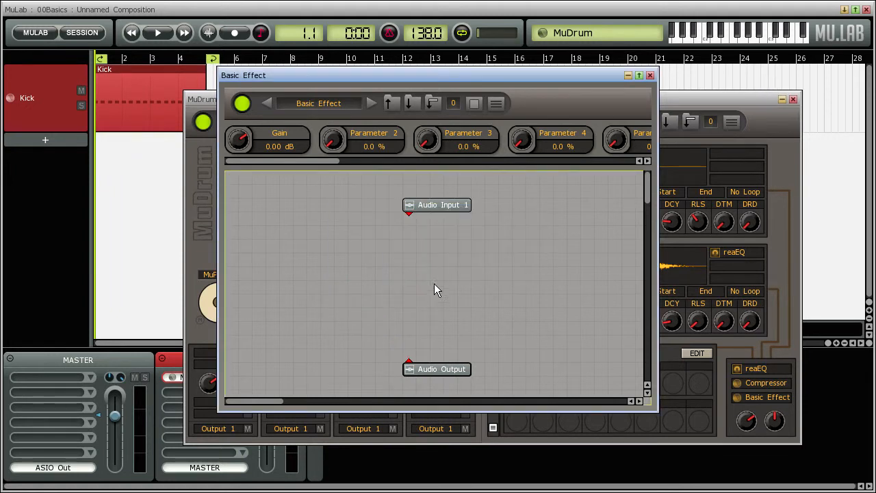
{"action": "left_click_drag", "start_coordinate": [437, 204], "coordinate": [438, 195]}
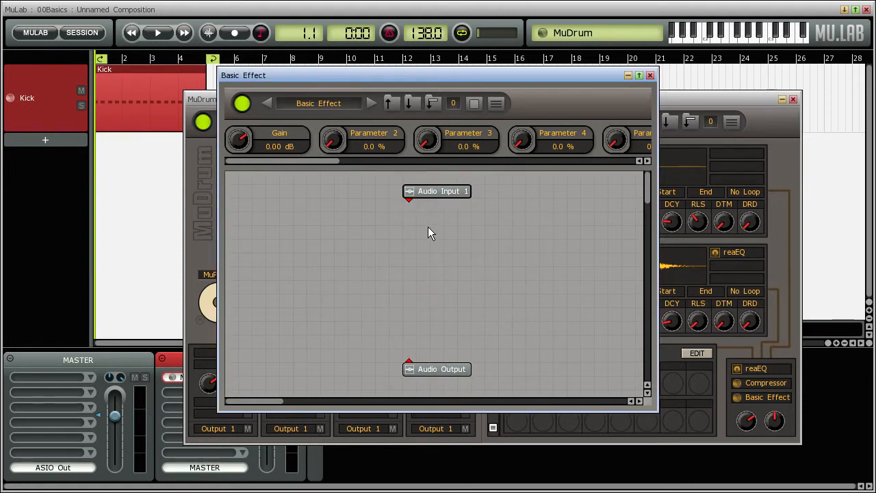
Step: Add the user effect 2-Way X-Over directly below Audio Input 1 and connect the audio input to it
{"action": "right_click", "coordinate": [428, 227]}
{"action": "left_click", "coordinate": [453, 233]}
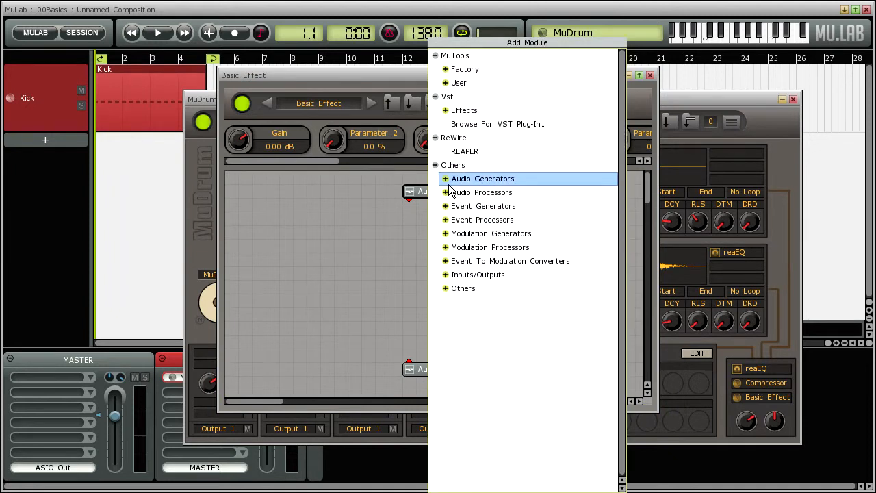
{"action": "left_click", "coordinate": [446, 179]}
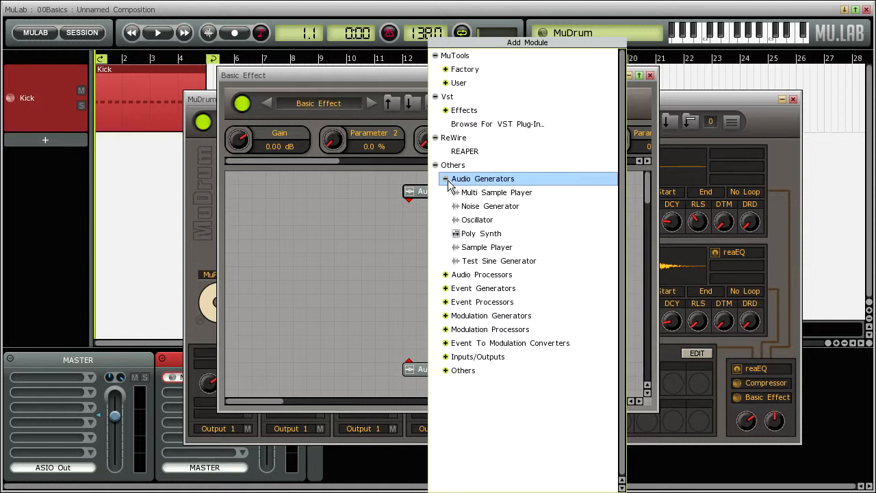
{"action": "left_click", "coordinate": [446, 180]}
{"action": "left_click", "coordinate": [446, 193]}
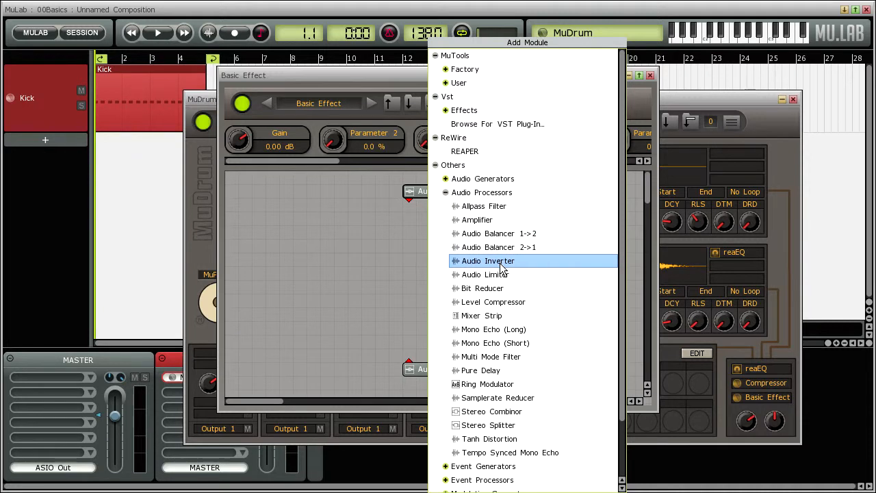
{"action": "left_click", "coordinate": [446, 193]}
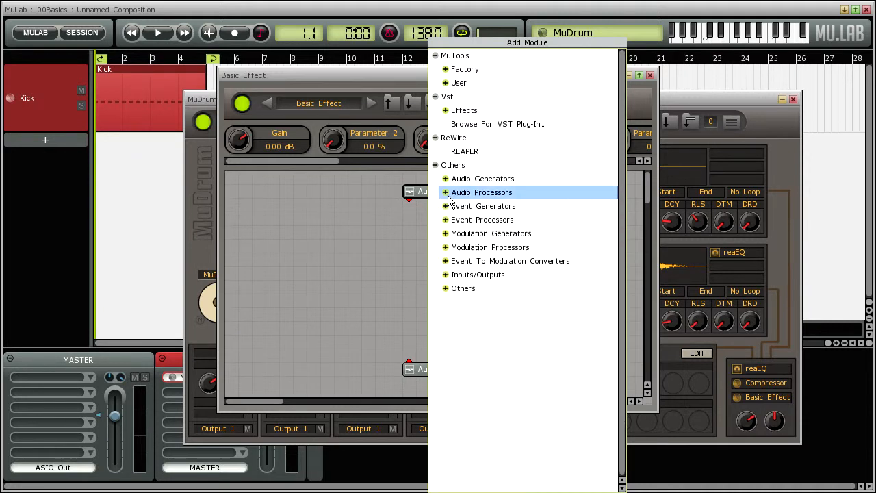
{"action": "left_click", "coordinate": [446, 83]}
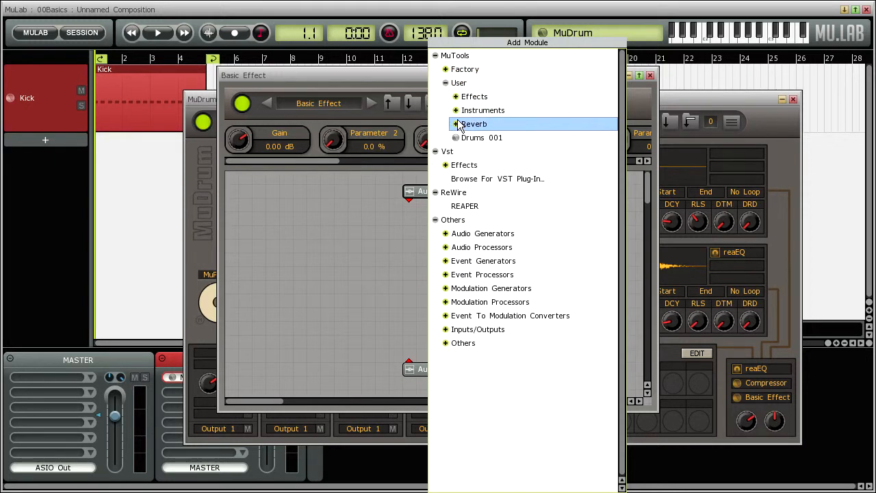
{"action": "left_click", "coordinate": [456, 97]}
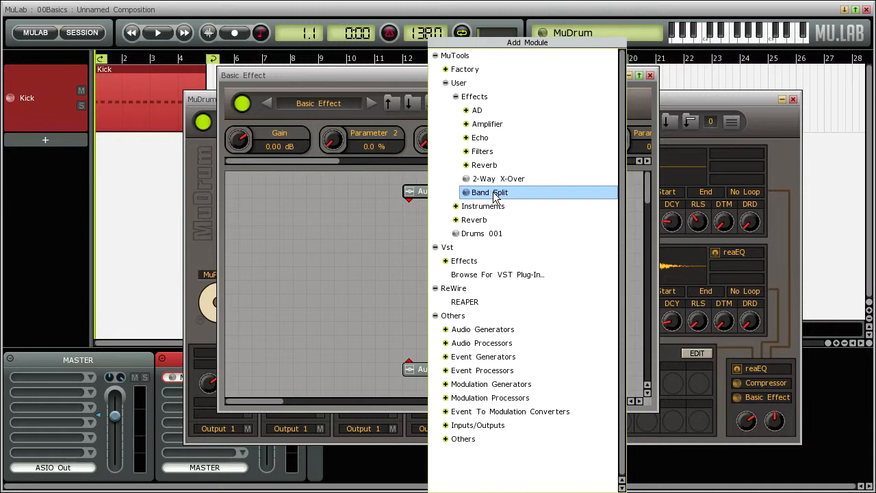
{"action": "left_click", "coordinate": [492, 179]}
{"action": "left_click_drag", "start_coordinate": [460, 236], "coordinate": [435, 234]}
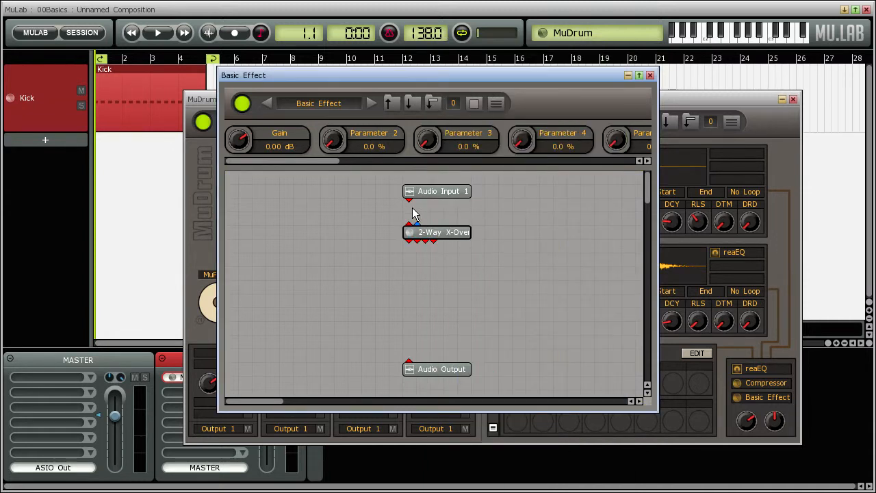
{"action": "left_click_drag", "start_coordinate": [409, 199], "coordinate": [409, 225]}
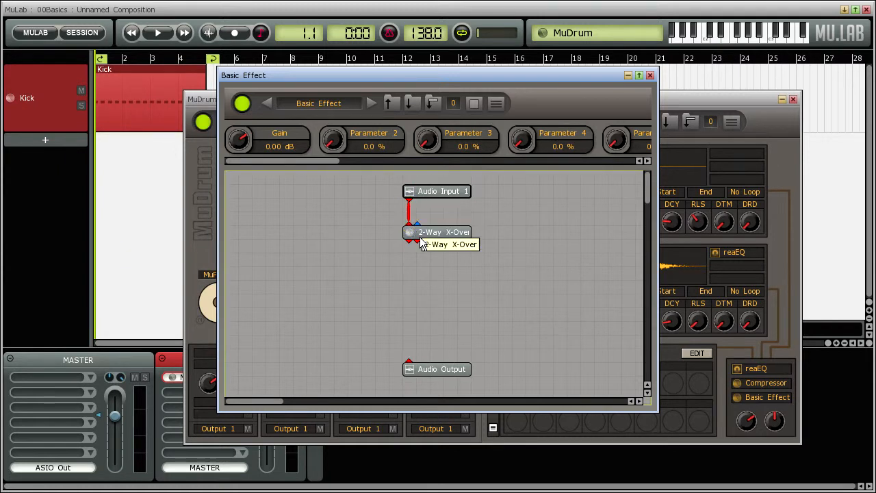
Step: Examine the 2-Way X-Over's internal filter routing and its low and high outputs, and close its windows
{"action": "double_click", "coordinate": [432, 233]}
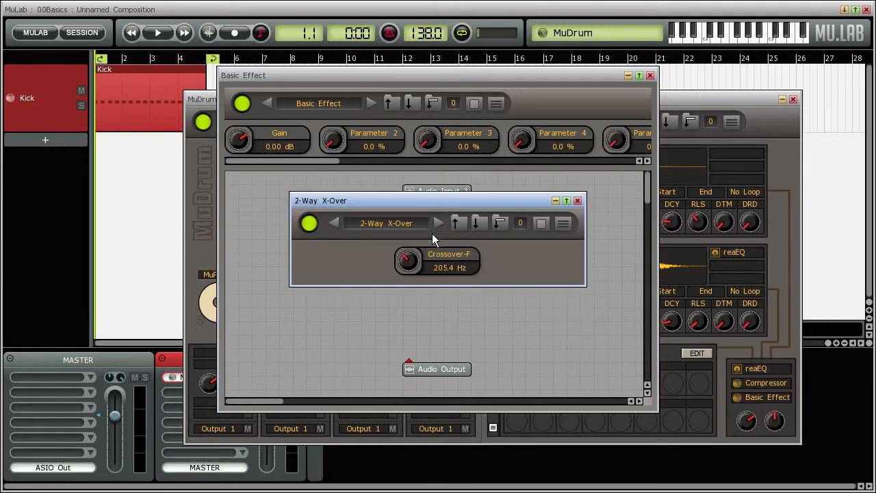
{"action": "left_click", "coordinate": [541, 225]}
{"action": "left_click", "coordinate": [541, 256]}
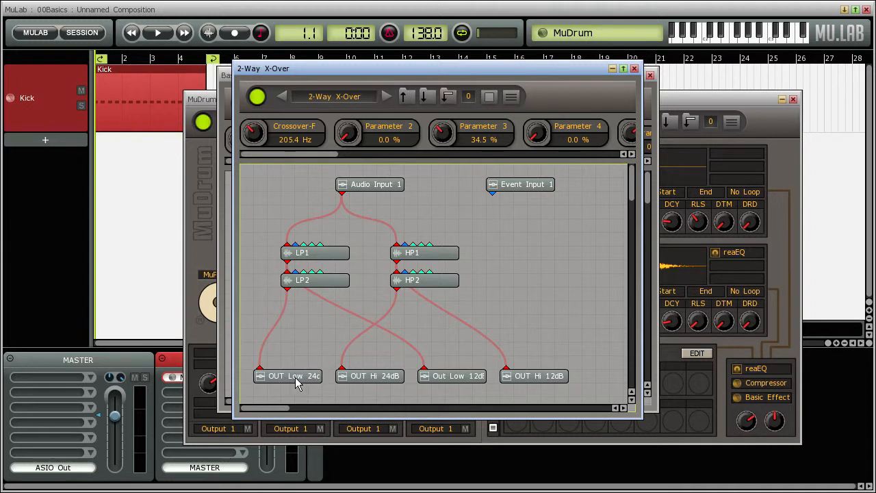
{"action": "left_click", "coordinate": [387, 380]}
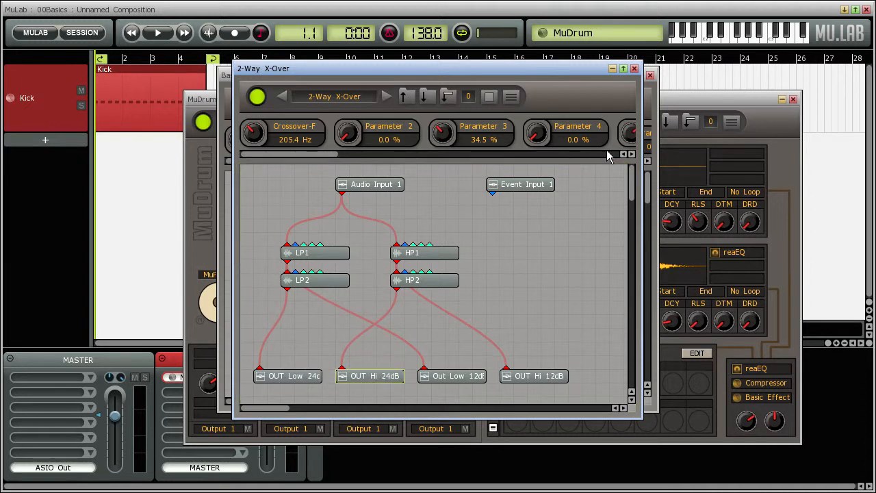
{"action": "left_click", "coordinate": [635, 70]}
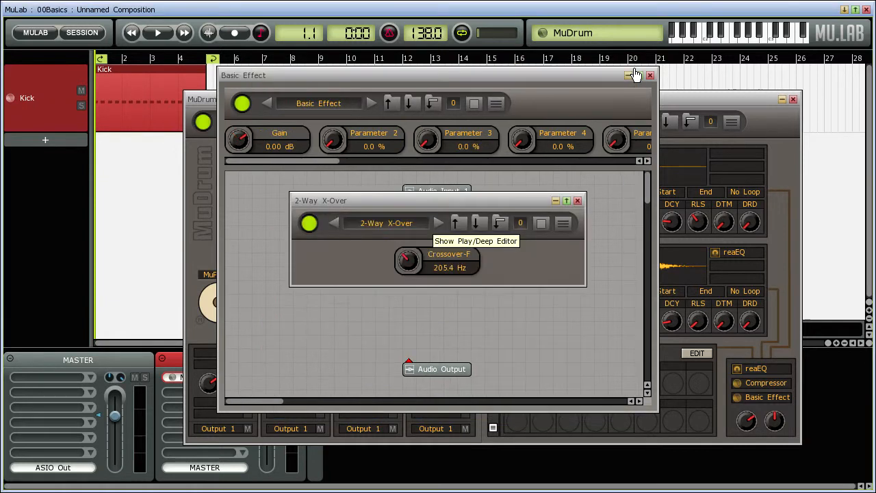
{"action": "left_click", "coordinate": [577, 200]}
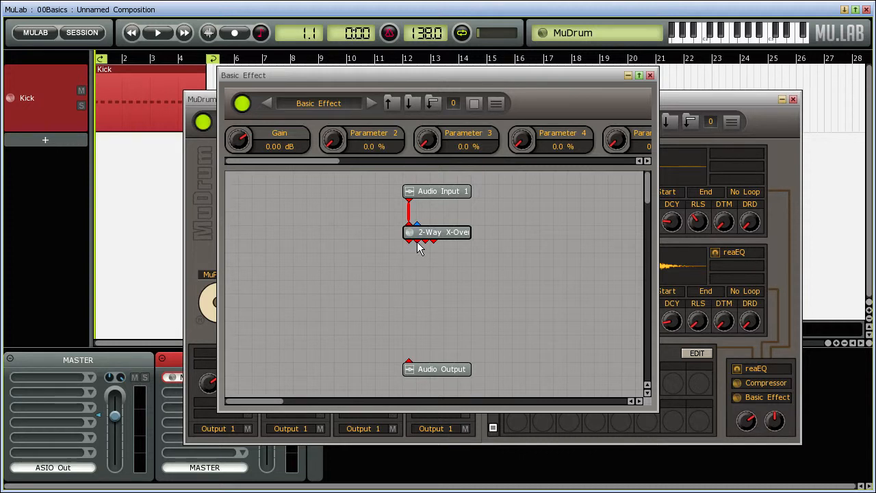
Step: Add the W1 Limiter VST effect above Audio Output and wire it between the crossover's second output and Audio Output
{"action": "right_click", "coordinate": [410, 301]}
{"action": "left_click", "coordinate": [426, 309]}
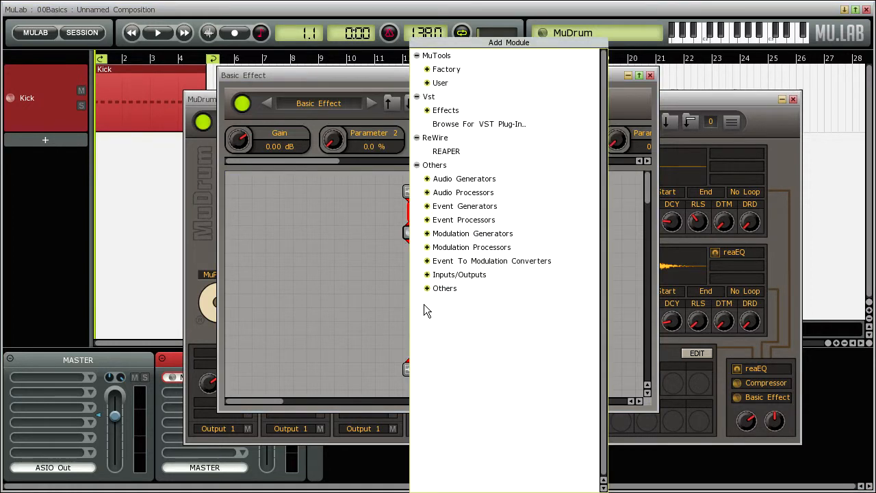
{"action": "left_click", "coordinate": [427, 111]}
{"action": "left_click", "coordinate": [482, 130]}
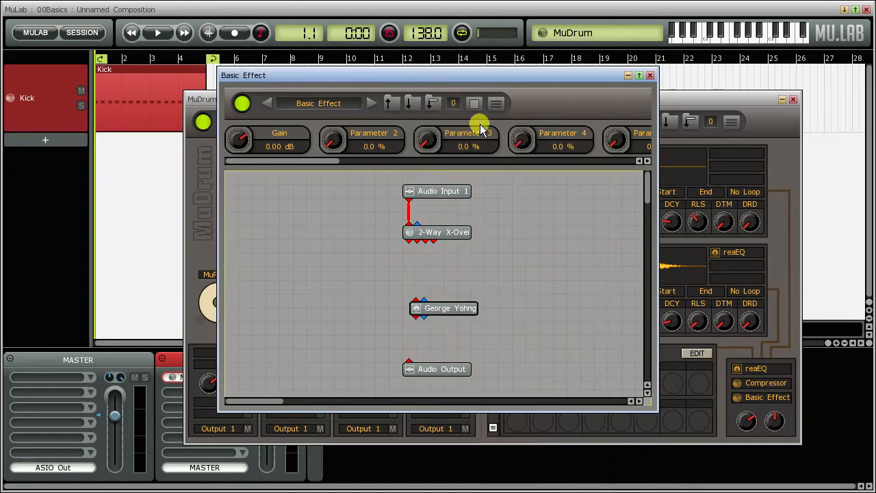
{"action": "left_click_drag", "start_coordinate": [431, 305], "coordinate": [399, 311]}
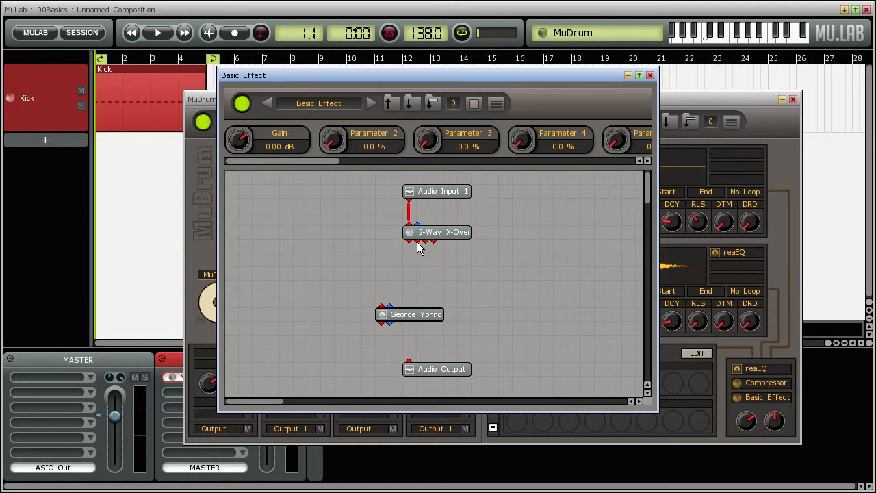
{"action": "left_click_drag", "start_coordinate": [417, 242], "coordinate": [410, 364]}
Step: Set the W1 Limiter to -3.2 dB threshold, -0.1 dB ceiling and 53 ms release, and audition the kick
{"action": "double_click", "coordinate": [417, 314]}
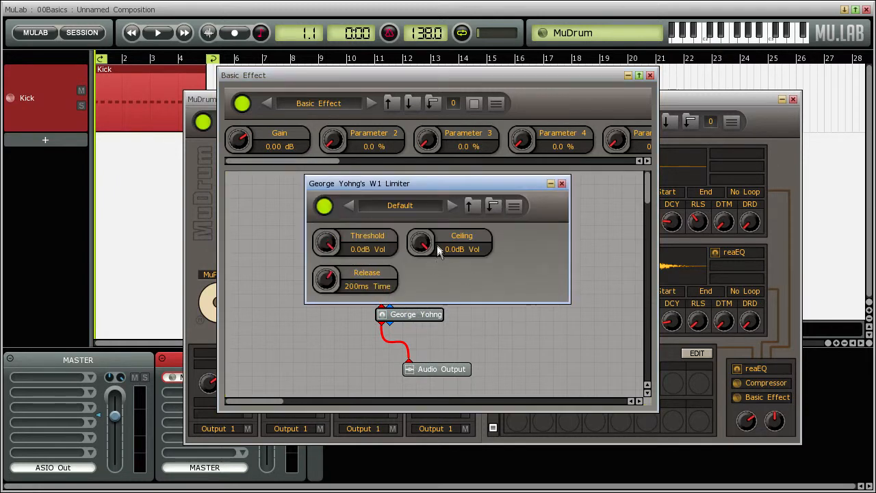
{"action": "left_click_drag", "start_coordinate": [421, 250], "coordinate": [421, 252]}
{"action": "left_click_drag", "start_coordinate": [327, 278], "coordinate": [330, 304]}
{"action": "left_click_drag", "start_coordinate": [327, 245], "coordinate": [326, 263]}
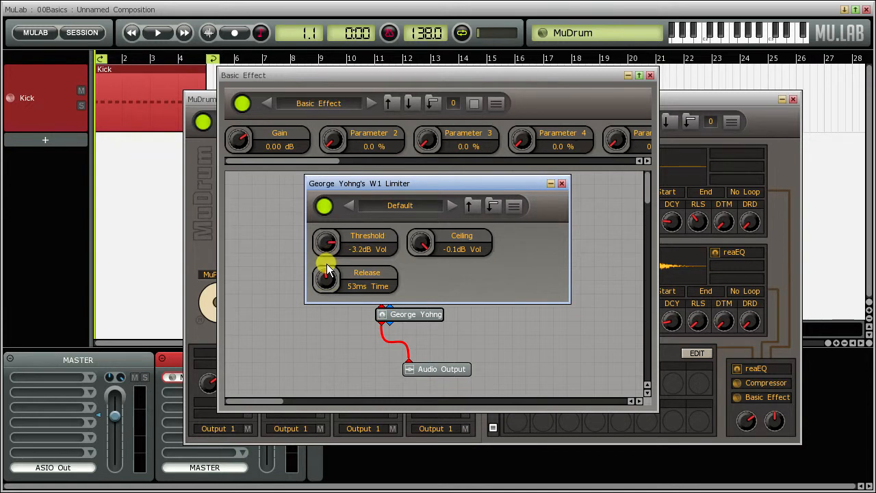
{"action": "left_click", "coordinate": [164, 33]}
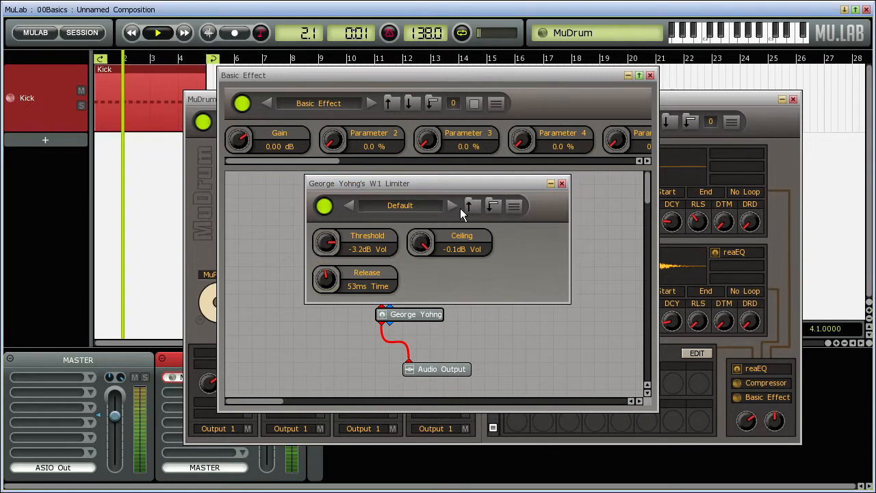
{"action": "left_click", "coordinate": [164, 33]}
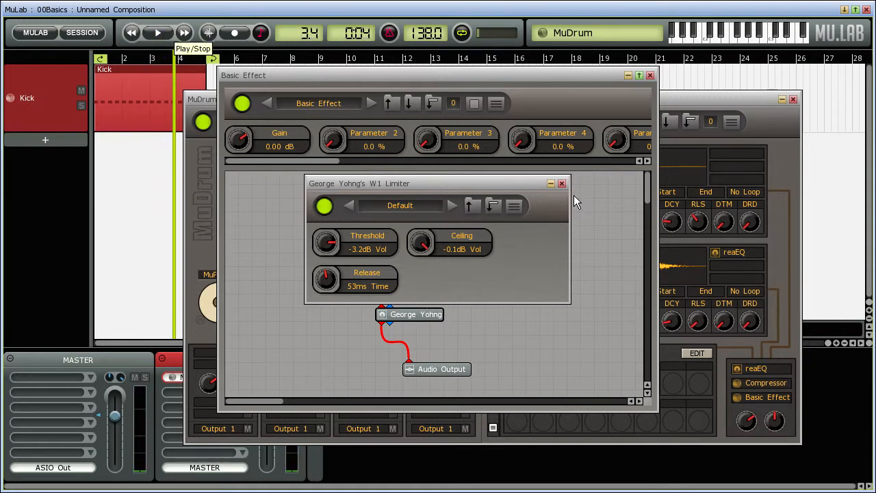
{"action": "left_click", "coordinate": [561, 183]}
Step: Add a Stereo Splitter beside the crossover's outputs, feed it from the first output and connect its first output to the limiter
{"action": "right_click", "coordinate": [279, 244]}
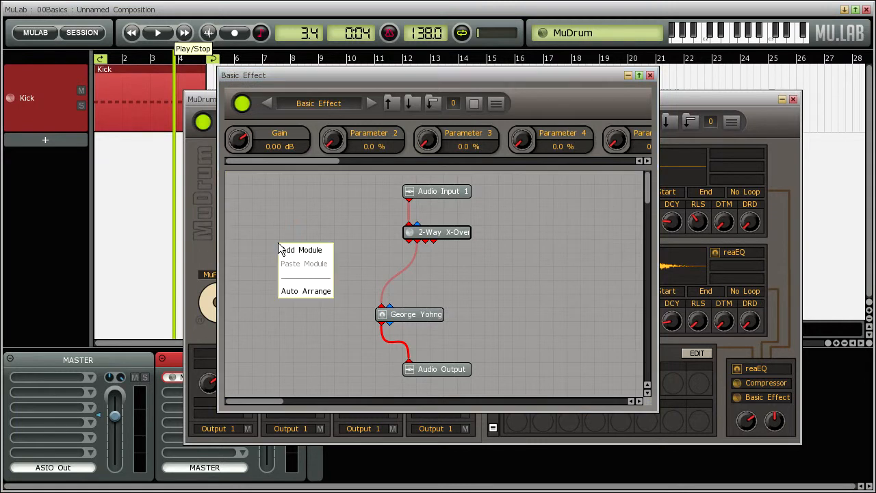
{"action": "left_click", "coordinate": [293, 249]}
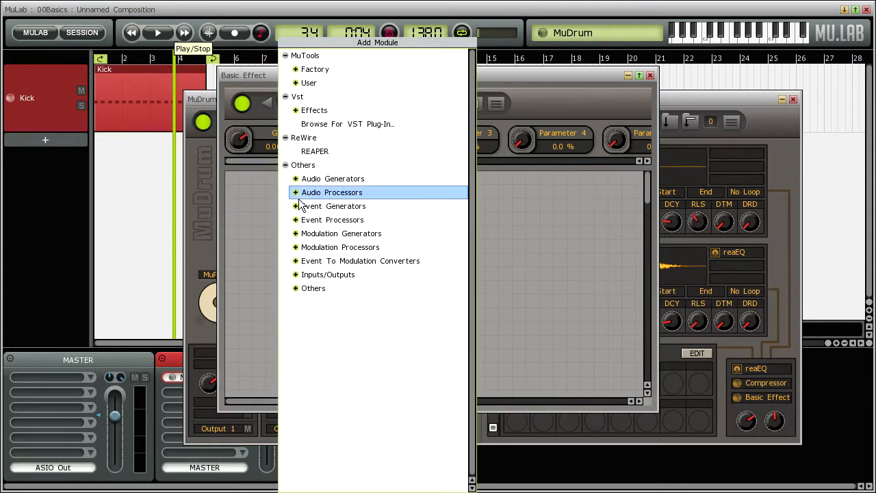
{"action": "left_click", "coordinate": [305, 192]}
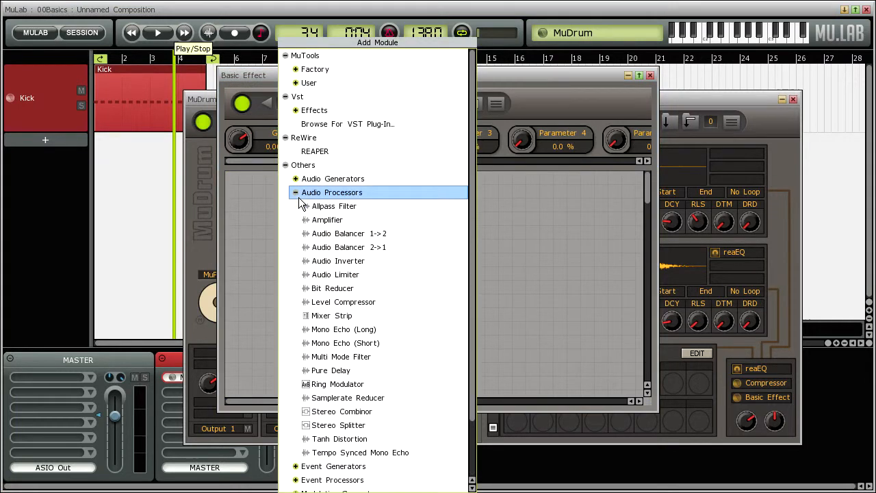
{"action": "left_click", "coordinate": [334, 425]}
{"action": "left_click_drag", "start_coordinate": [408, 247], "coordinate": [331, 272]}
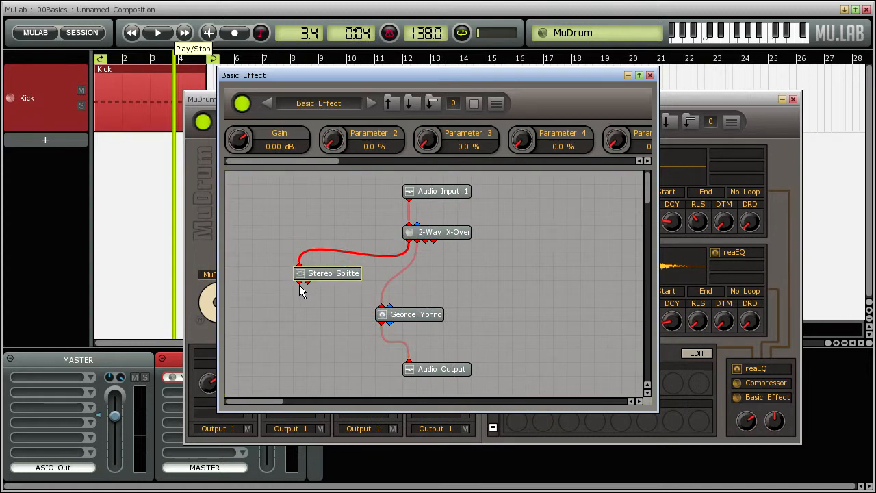
{"action": "left_click_drag", "start_coordinate": [337, 307], "coordinate": [383, 309]}
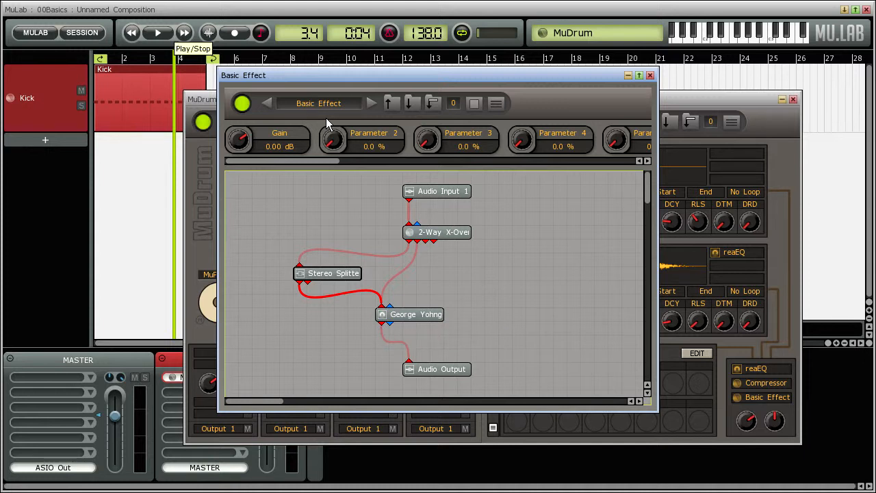
Step: Audition the kick from the start and connect the Stereo Splitter's second output to the limiter's audio input
{"action": "left_click", "coordinate": [132, 33]}
{"action": "left_click", "coordinate": [153, 34]}
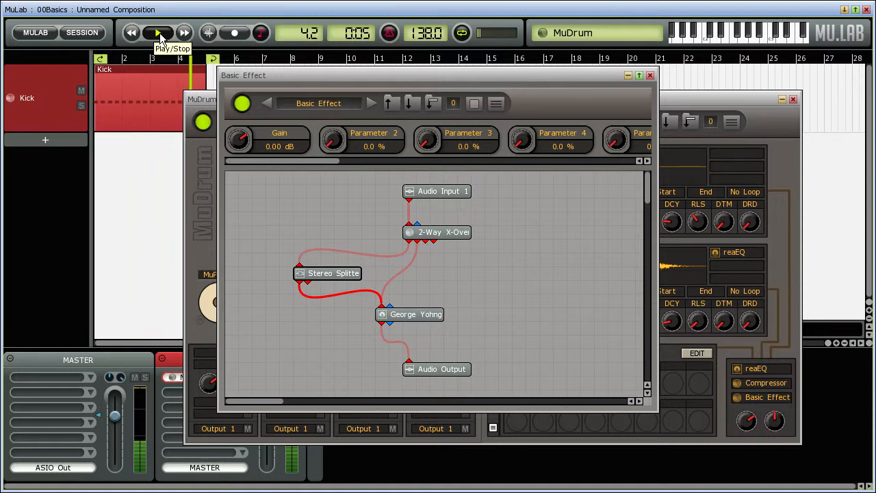
{"action": "left_click", "coordinate": [159, 33]}
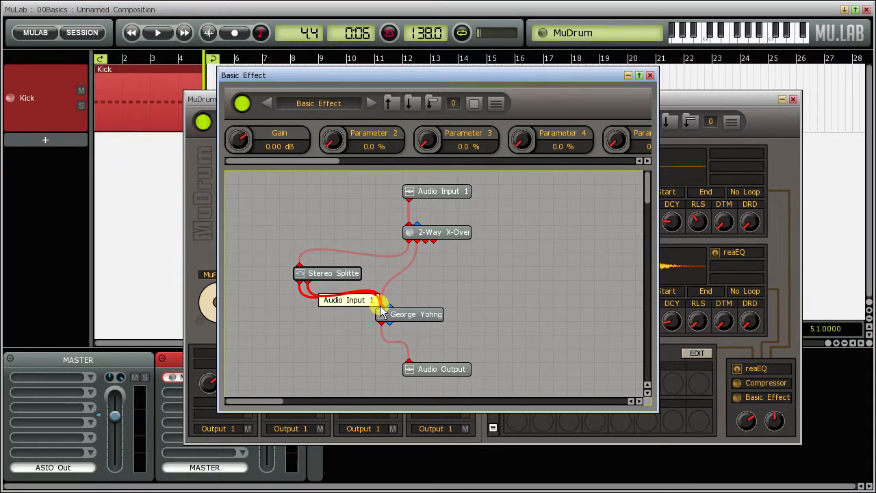
Step: Set the gain of the crossover-to-splitter cable to -5.27 dB and compare the playing kick with that cable muted and unmuted
{"action": "double_click", "coordinate": [354, 253]}
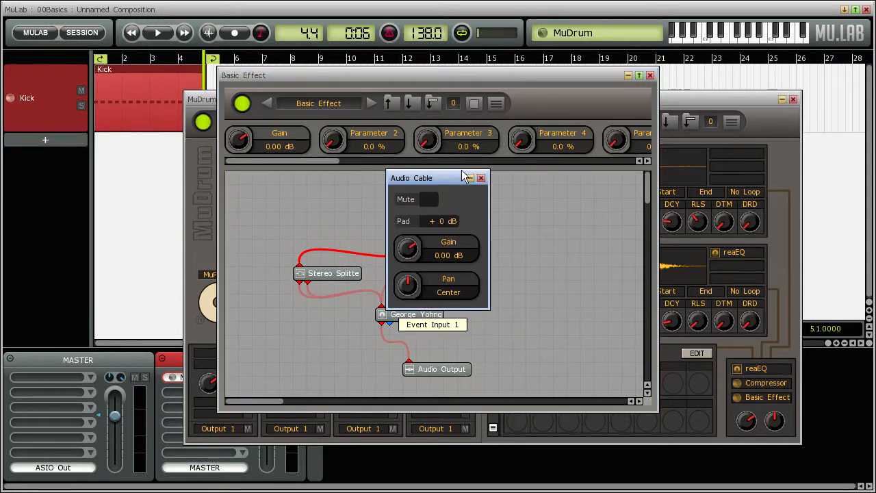
{"action": "left_click_drag", "start_coordinate": [456, 181], "coordinate": [607, 218]}
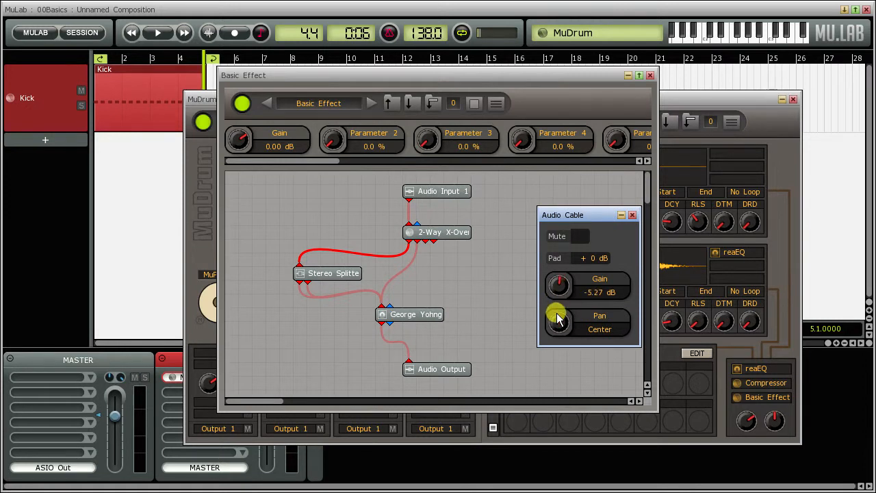
{"action": "left_click", "coordinate": [582, 237]}
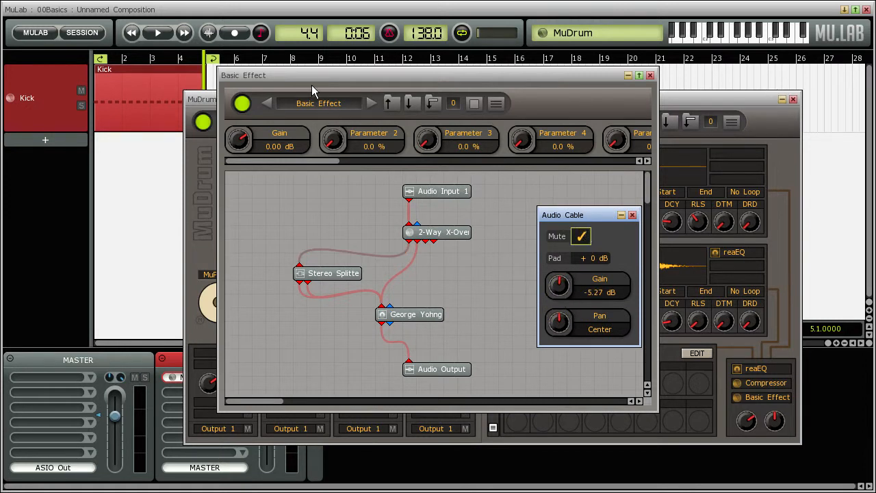
{"action": "left_click", "coordinate": [156, 30]}
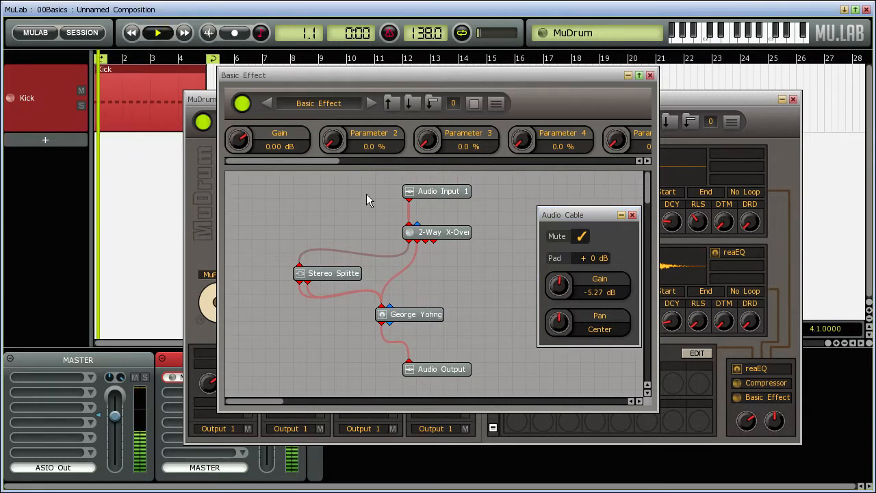
{"action": "left_click", "coordinate": [580, 237]}
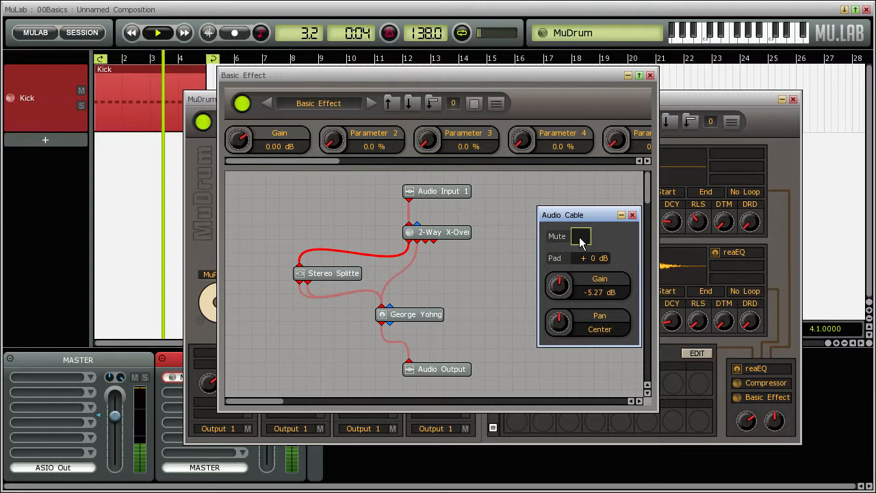
Step: Compare the playing kick with the cable from the Stereo Splitter's second output muted and unmuted, and close the cable's properties
{"action": "left_click", "coordinate": [312, 293]}
{"action": "right_click", "coordinate": [312, 295]}
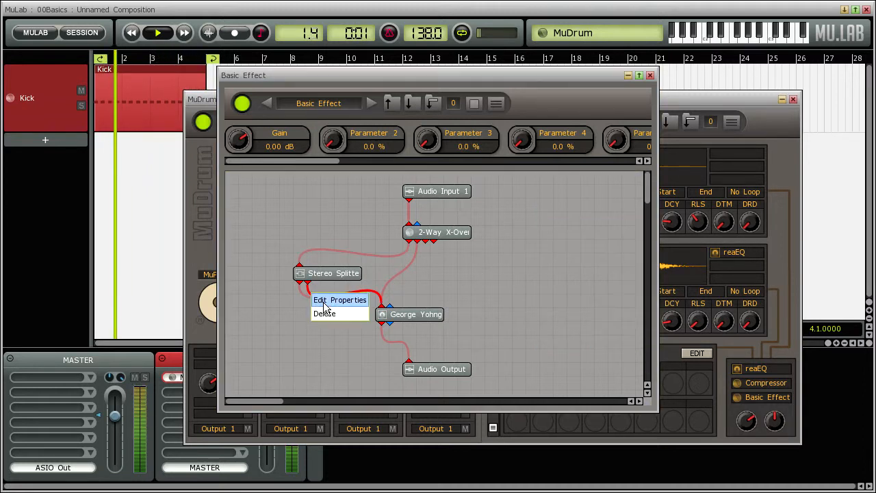
{"action": "left_click", "coordinate": [326, 304]}
{"action": "left_click", "coordinate": [429, 199]}
{"action": "left_click", "coordinate": [430, 199]}
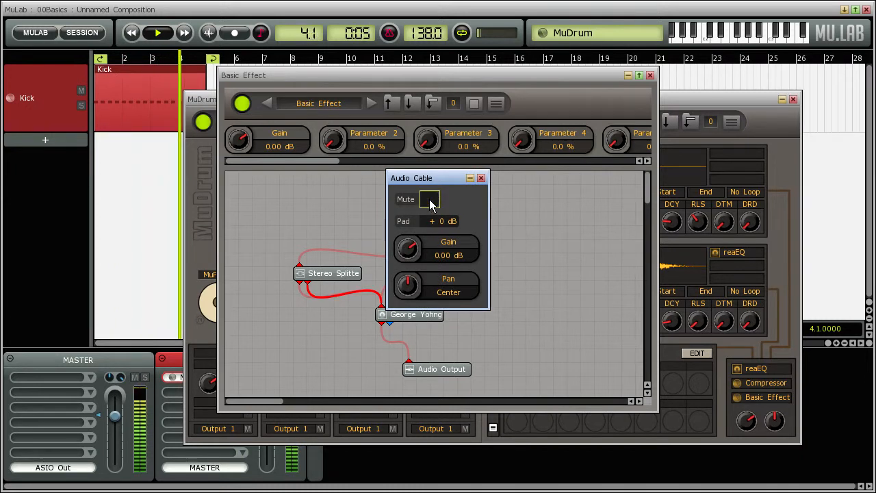
{"action": "left_click", "coordinate": [482, 178]}
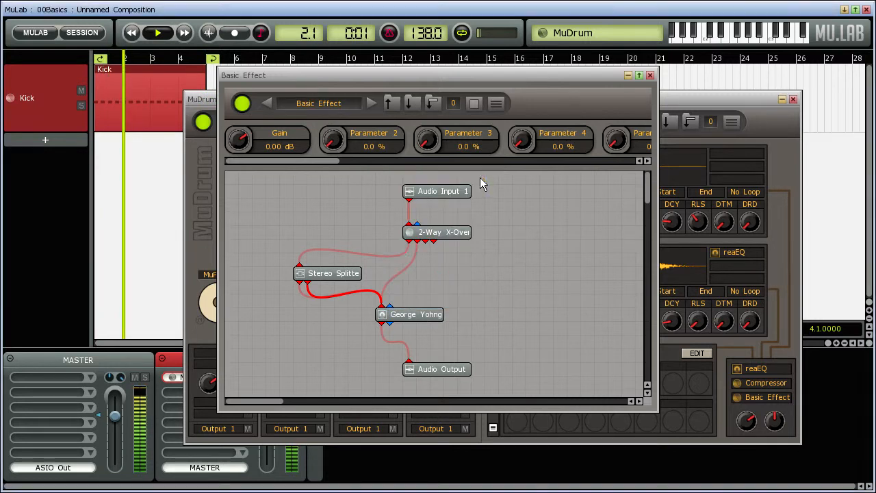
Step: Set the W1 Limiter's threshold to -3.4 dB and close its window
{"action": "double_click", "coordinate": [416, 314]}
{"action": "mouse_move", "coordinate": [331, 248]}
{"action": "left_mouse_down"}
{"action": "mouse_move", "coordinate": [329, 263]}
{"action": "mouse_move", "coordinate": [329, 240]}
{"action": "left_mouse_up"}
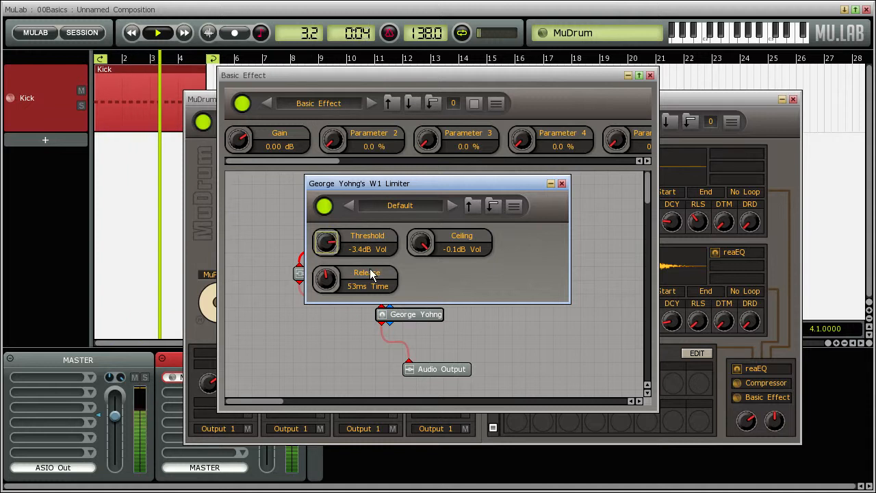
{"action": "left_click", "coordinate": [561, 183]}
Step: Stop playback, return to the start of the composition and close the Basic Effect editor
{"action": "key", "text": "space"}
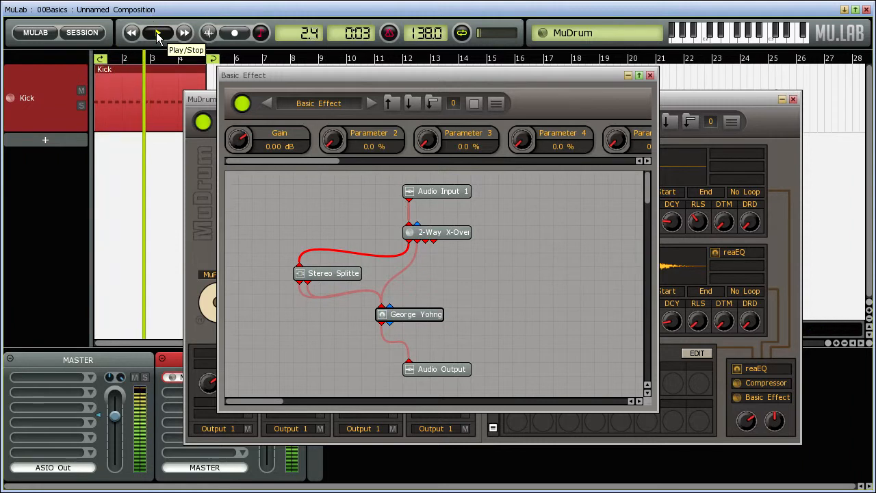
{"action": "left_click", "coordinate": [133, 32]}
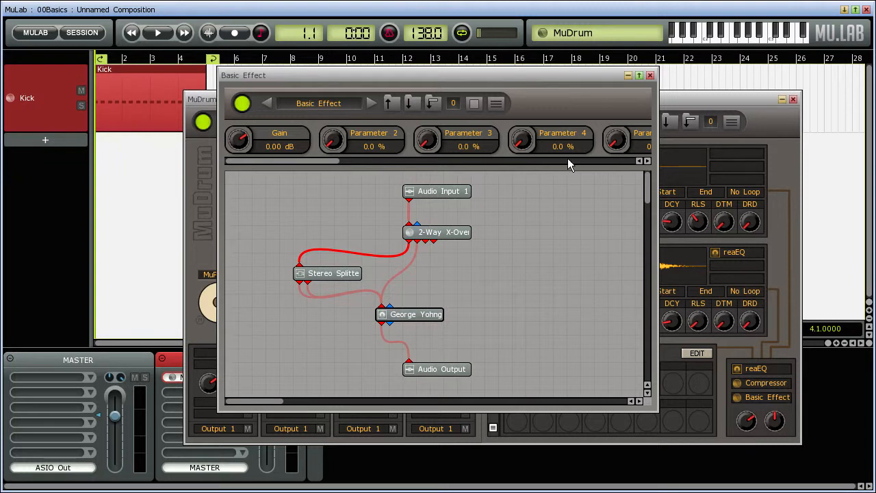
{"action": "left_click", "coordinate": [649, 76]}
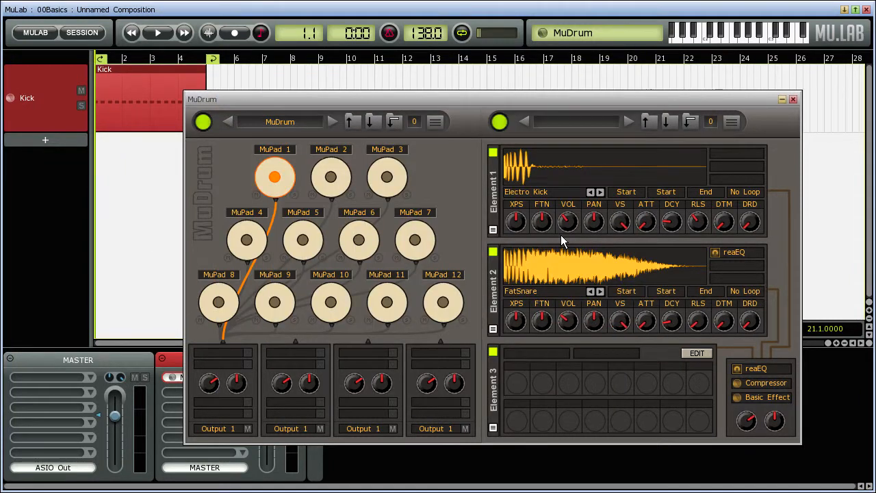